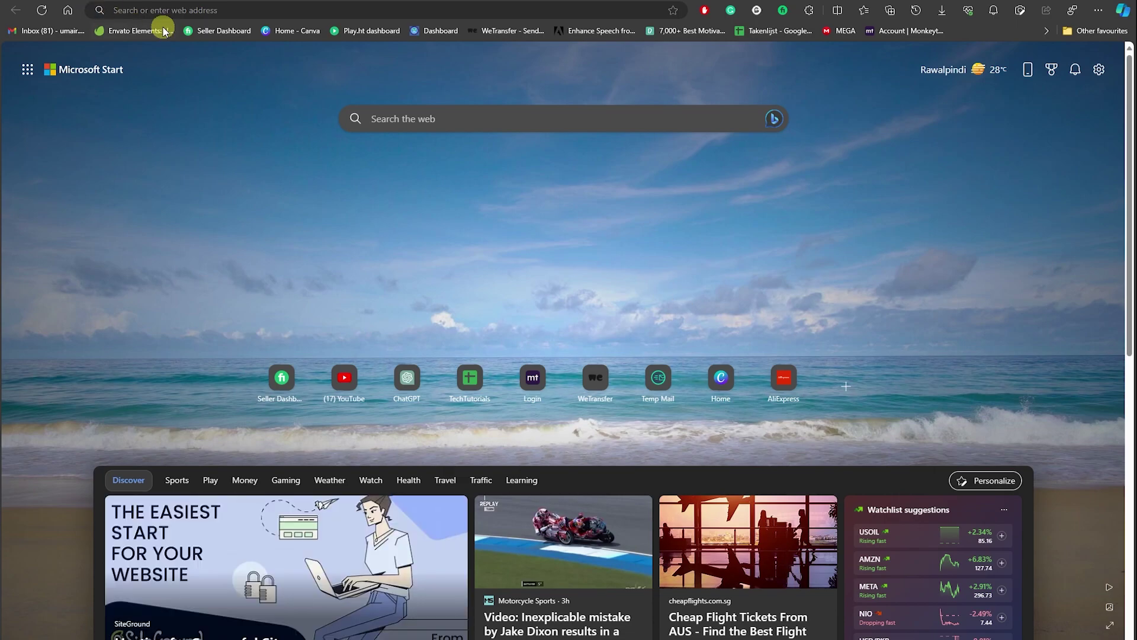
Enter chess.com in Edge's address bar, fixing a typo, to load the site.
{"action": "left_click", "coordinate": [171, 11]}
{"action": "type", "text": "ch"}
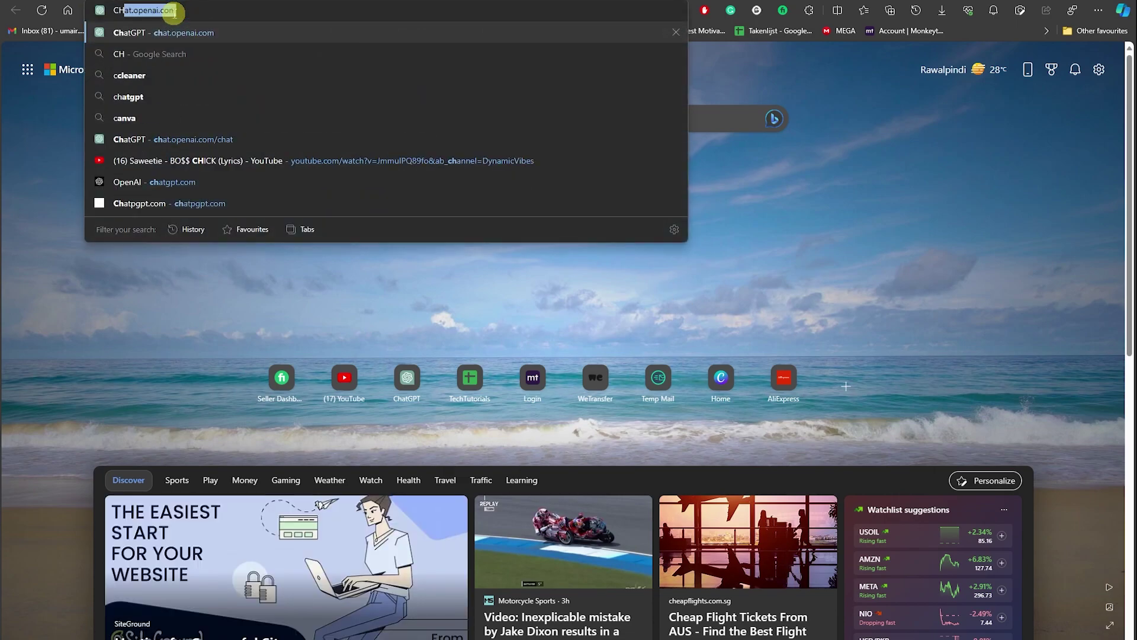
{"action": "type", "text": "ess"}
{"action": "key", "text": "BackSpace"}
{"action": "key", "text": "BackSpace"}
{"action": "key", "text": "BackSpace"}
{"action": "key", "text": "BackSpace"}
{"action": "key", "text": "BackSpace"}
{"action": "type", "text": "c"}
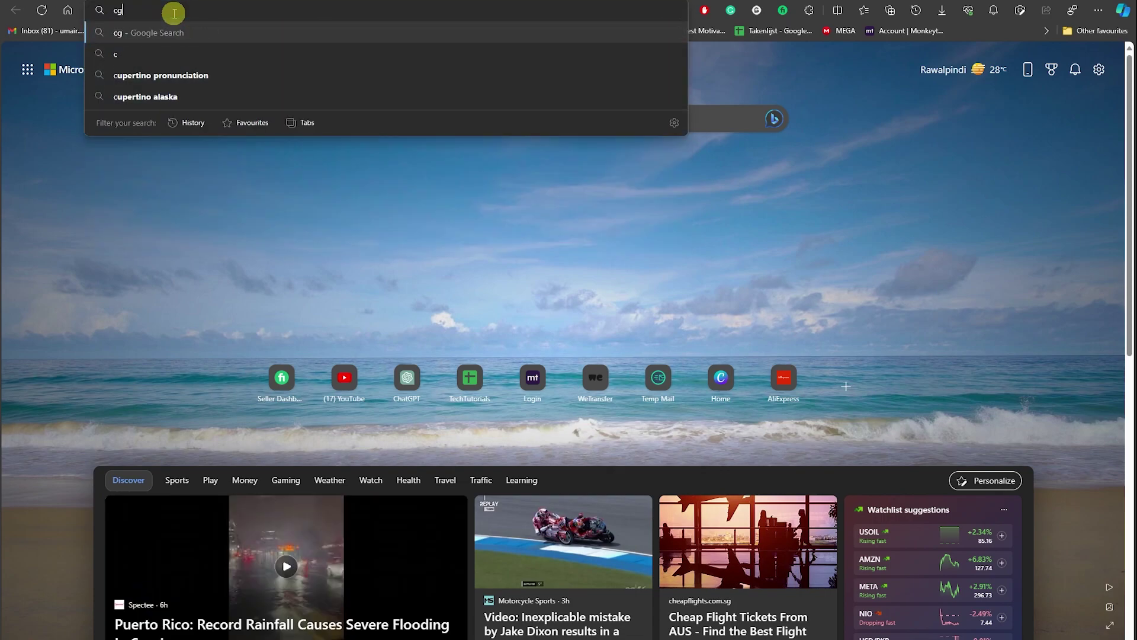
{"action": "type", "text": "hes"}
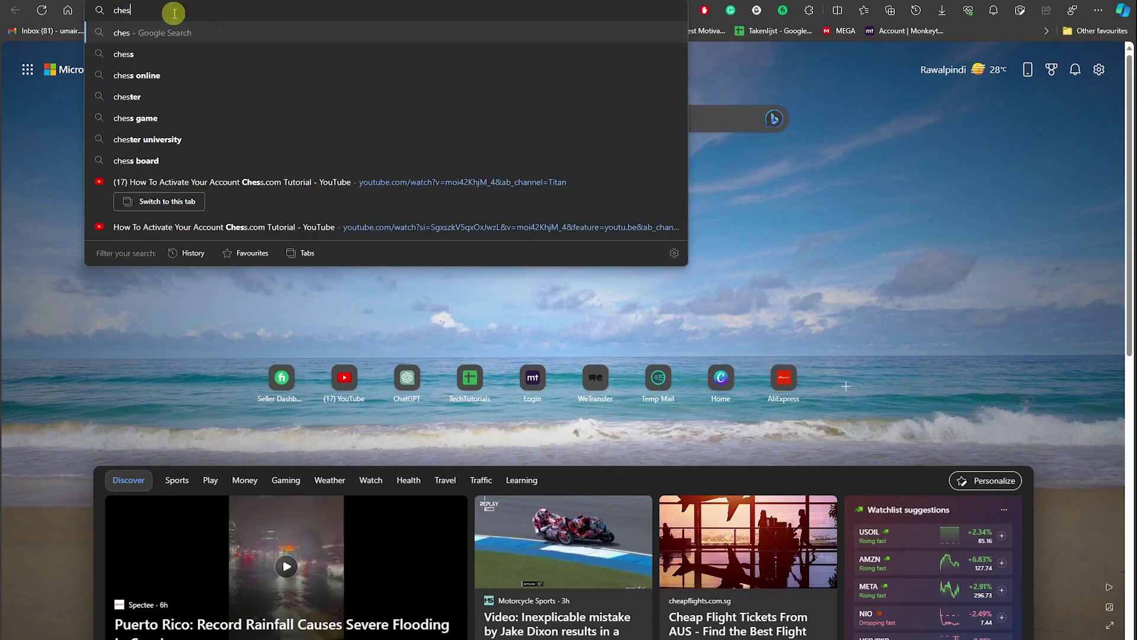
{"action": "type", "text": "s.com"}
{"action": "key", "text": "Return"}
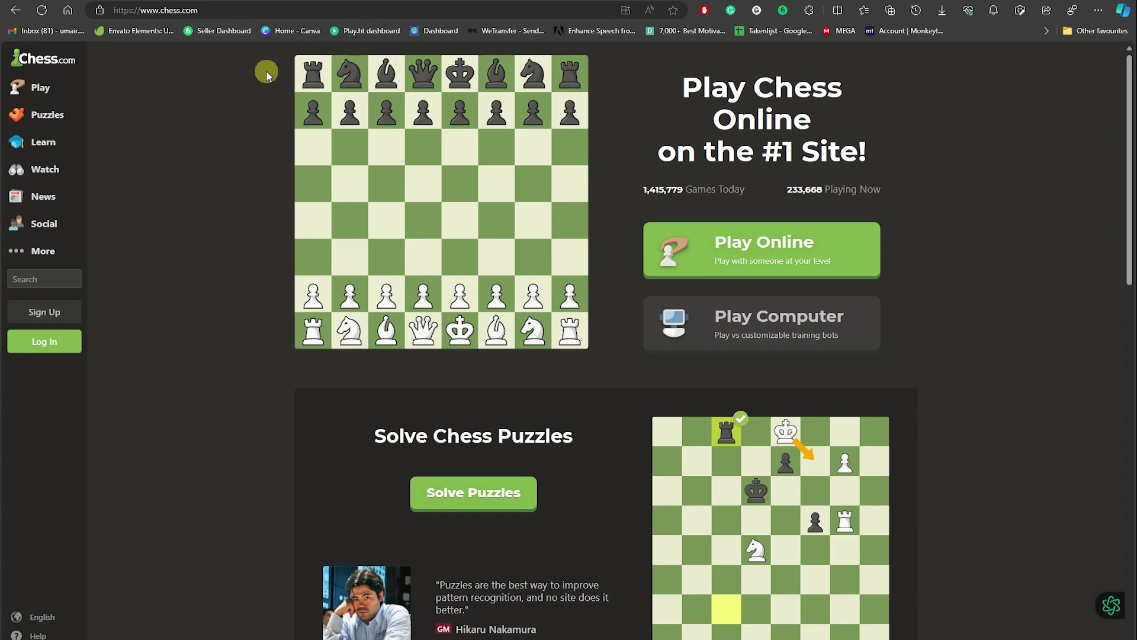
{"action": "scroll", "coordinate": [272, 77], "scroll_direction": "down", "scroll_amount": 1}
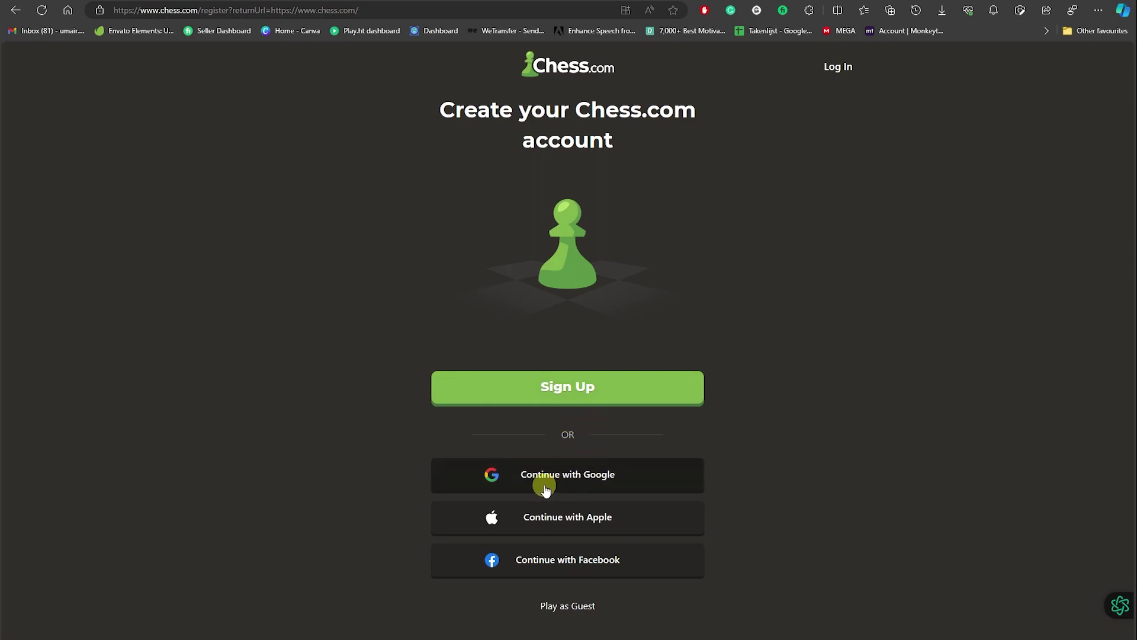
Sign up with the first Google account and choose the username INFUSER123.
{"action": "left_click", "coordinate": [579, 485]}
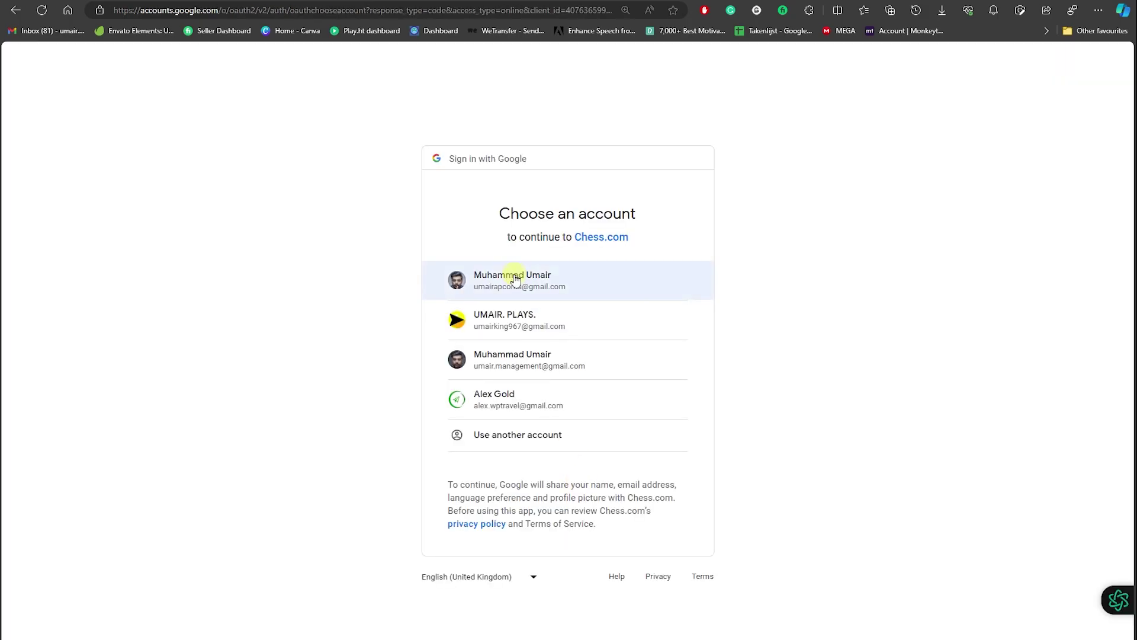
{"action": "left_click", "coordinate": [515, 281]}
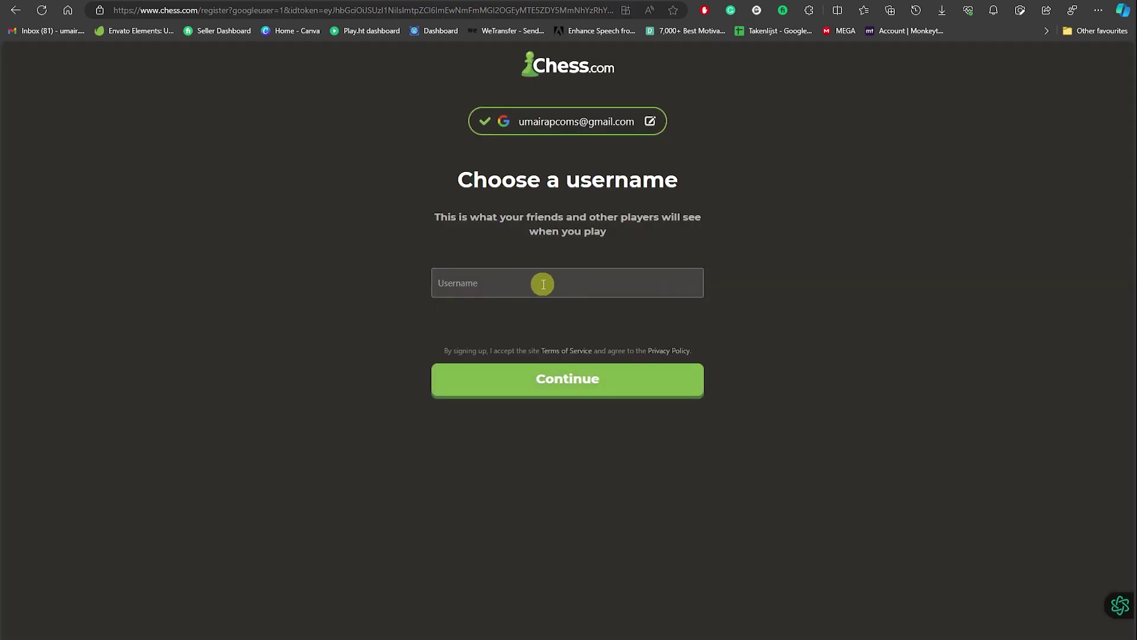
{"action": "left_click", "coordinate": [543, 284]}
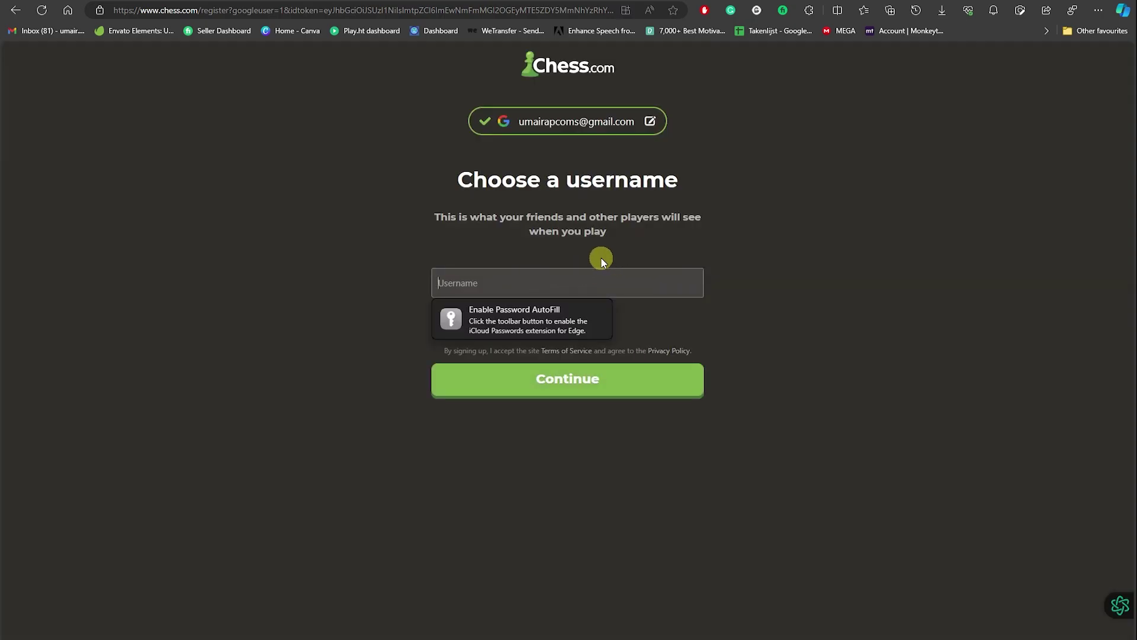
{"action": "type", "text": "l"}
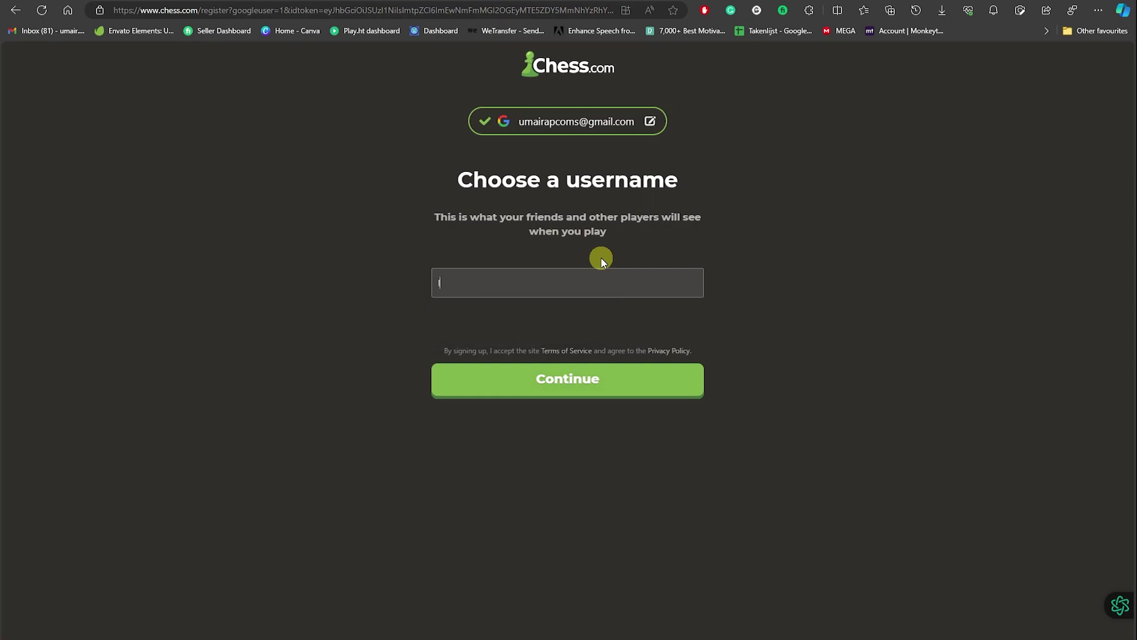
{"action": "type", "text": "N"}
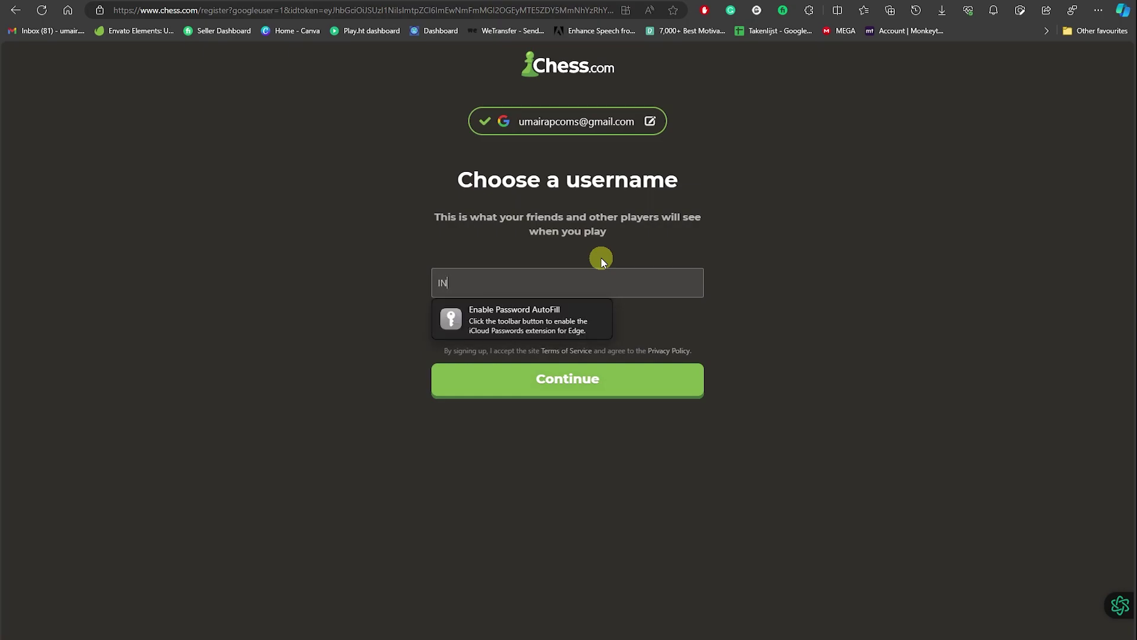
{"action": "type", "text": "FUSER"}
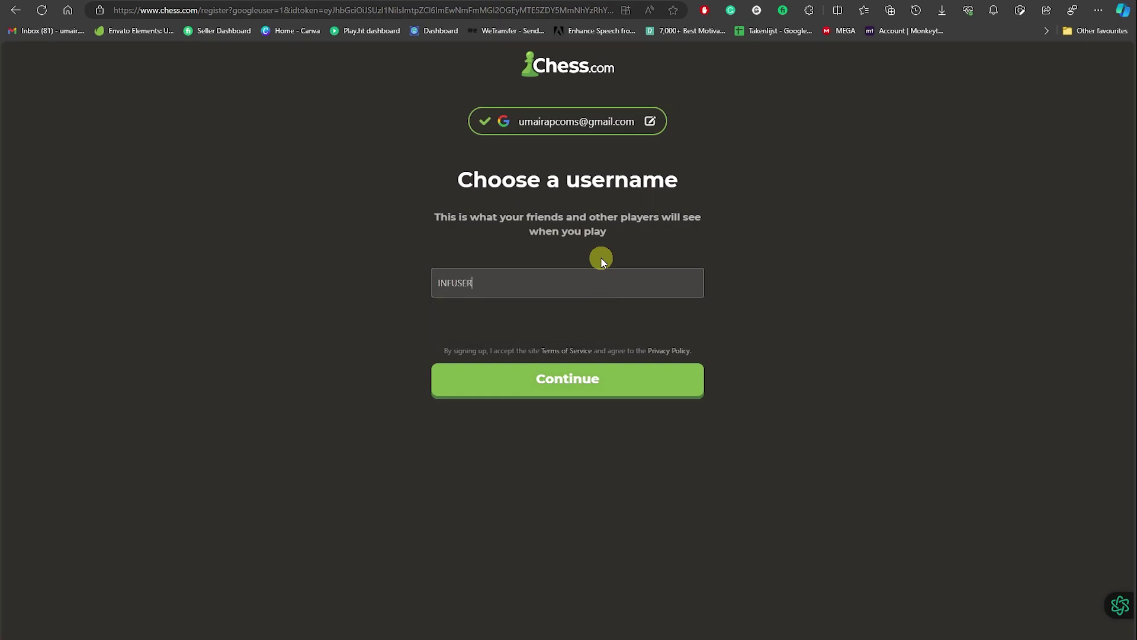
{"action": "left_click", "coordinate": [588, 389]}
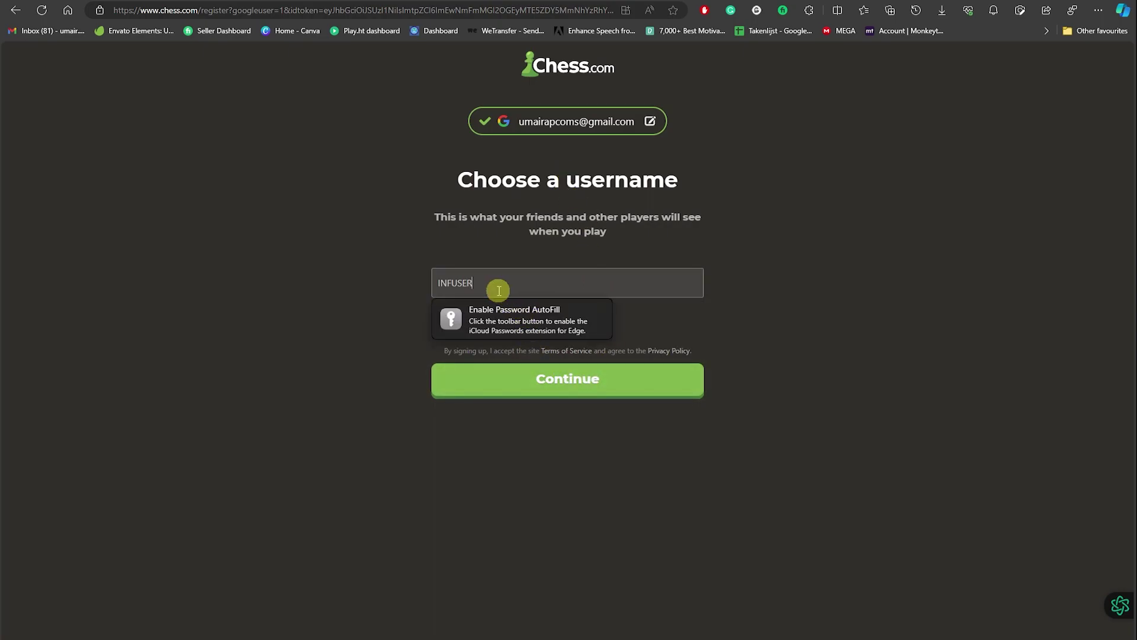
{"action": "type", "text": "123"}
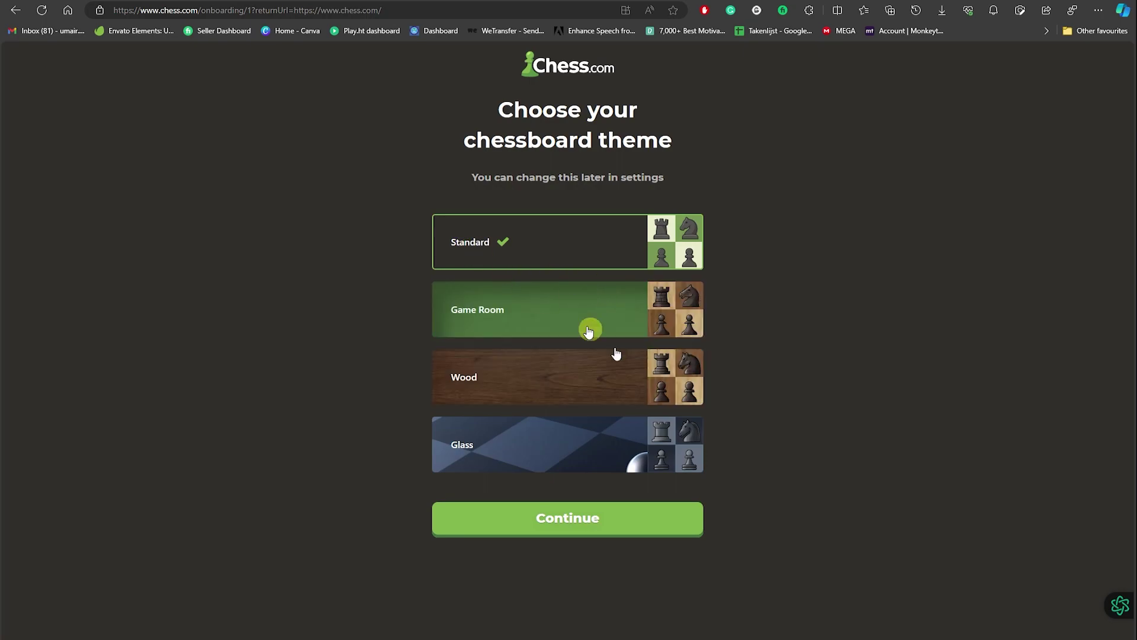
Choose the Wood board theme, then skip the friends and free Premium trial prompts.
{"action": "left_click", "coordinate": [597, 375]}
{"action": "left_click", "coordinate": [595, 521]}
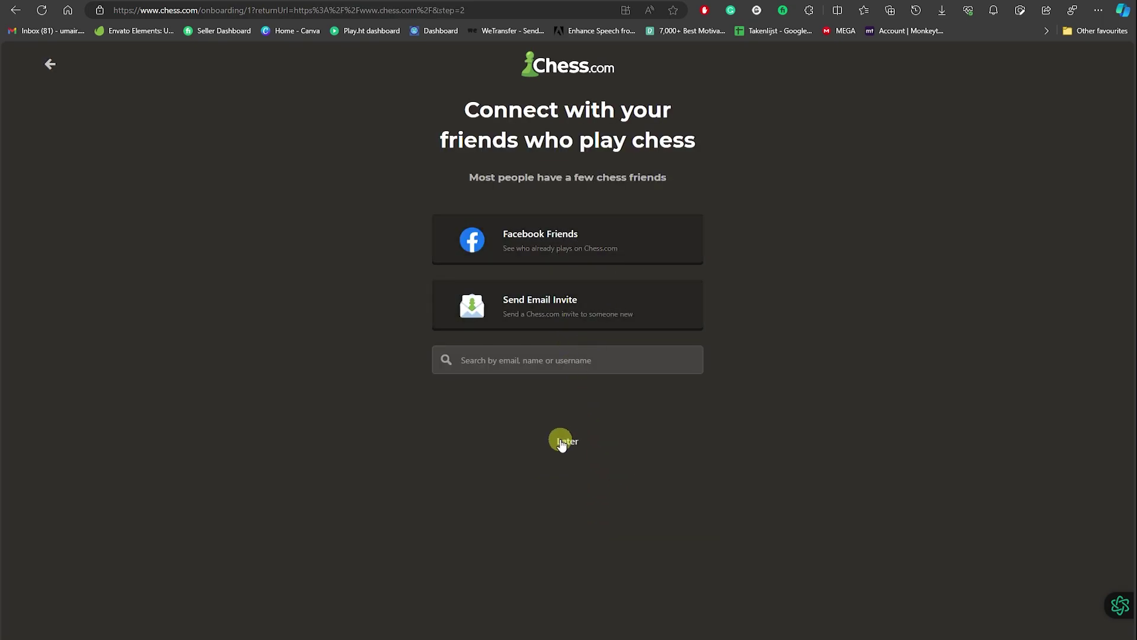
{"action": "left_click", "coordinate": [562, 439]}
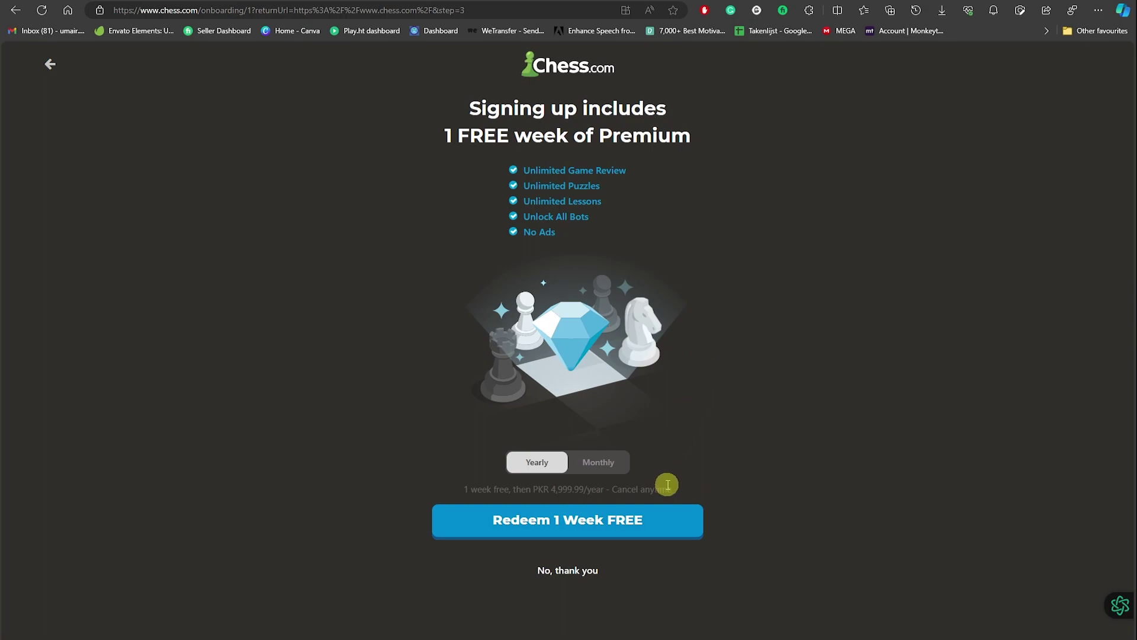
{"action": "left_click", "coordinate": [568, 572]}
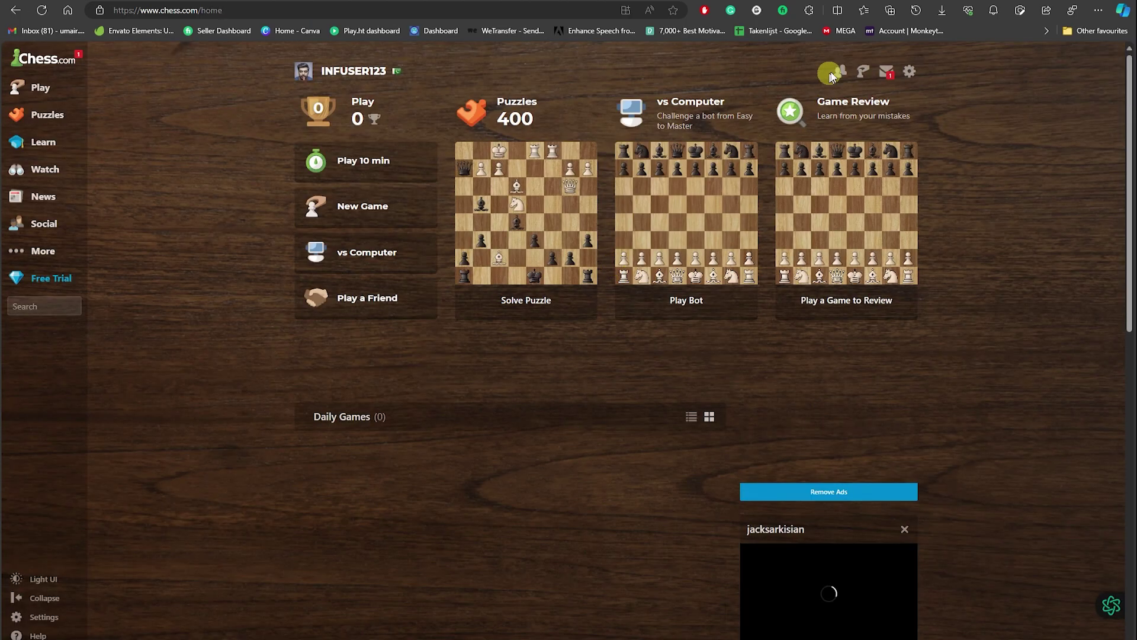
Open the inbox and keep CHESScom's welcome conversation by cancelling its deletion.
{"action": "left_click", "coordinate": [890, 76]}
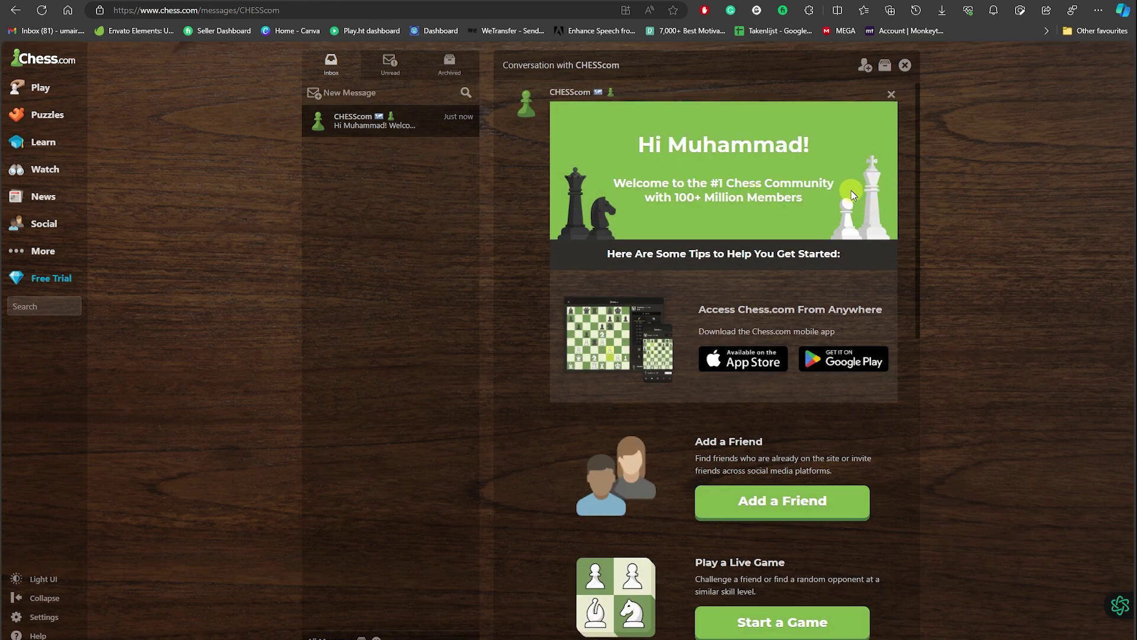
{"action": "scroll", "coordinate": [851, 194], "scroll_direction": "down", "scroll_amount": 3}
{"action": "scroll", "coordinate": [853, 178], "scroll_direction": "up", "scroll_amount": 3}
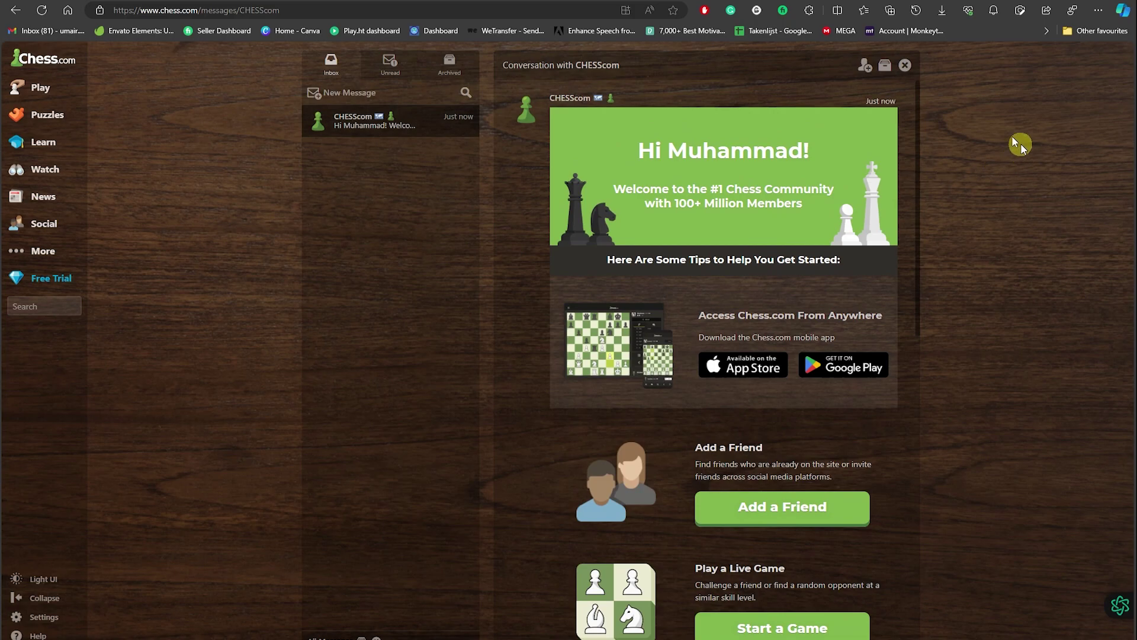
{"action": "left_click", "coordinate": [904, 65]}
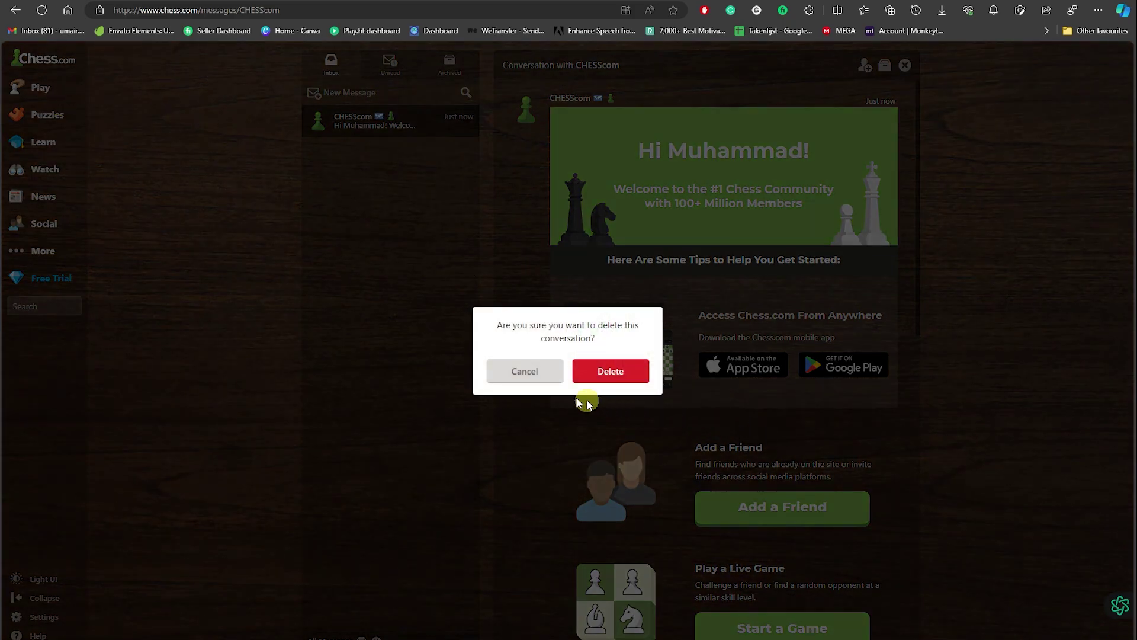
{"action": "left_click", "coordinate": [523, 372]}
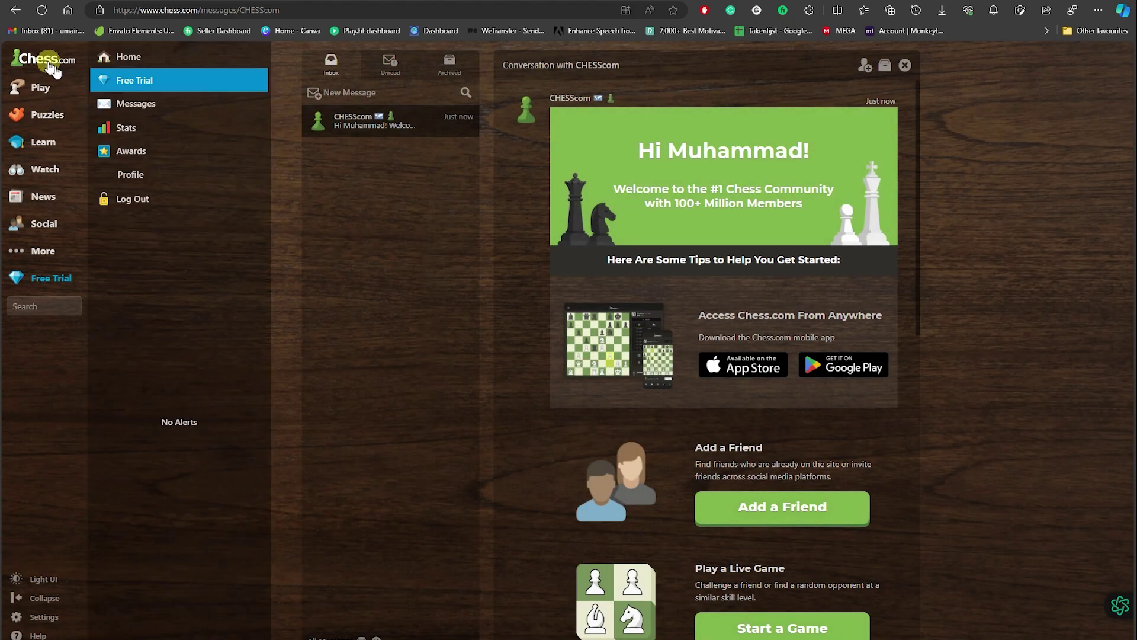